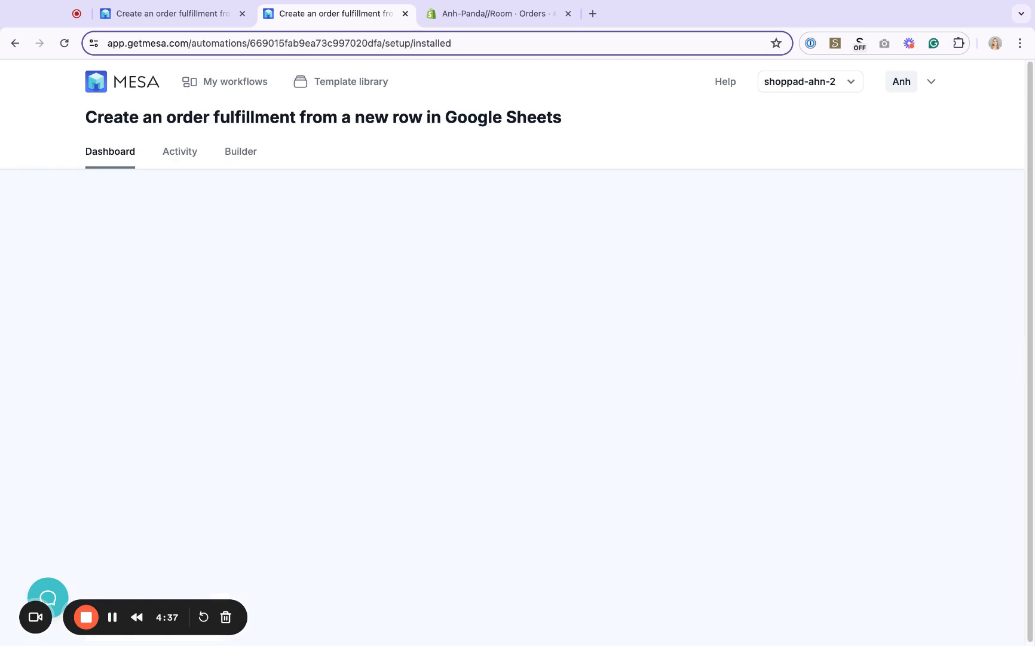
# Choose ShopPad as the fulfillment location in the template setup and continue
pyautogui.click(184, 351)
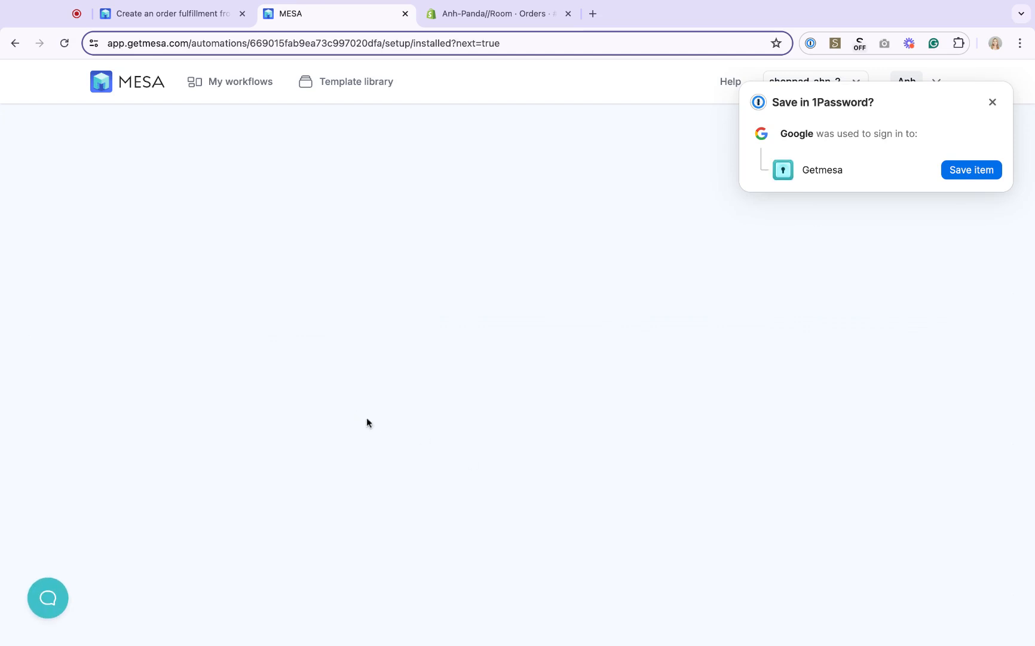
pyautogui.click(993, 102)
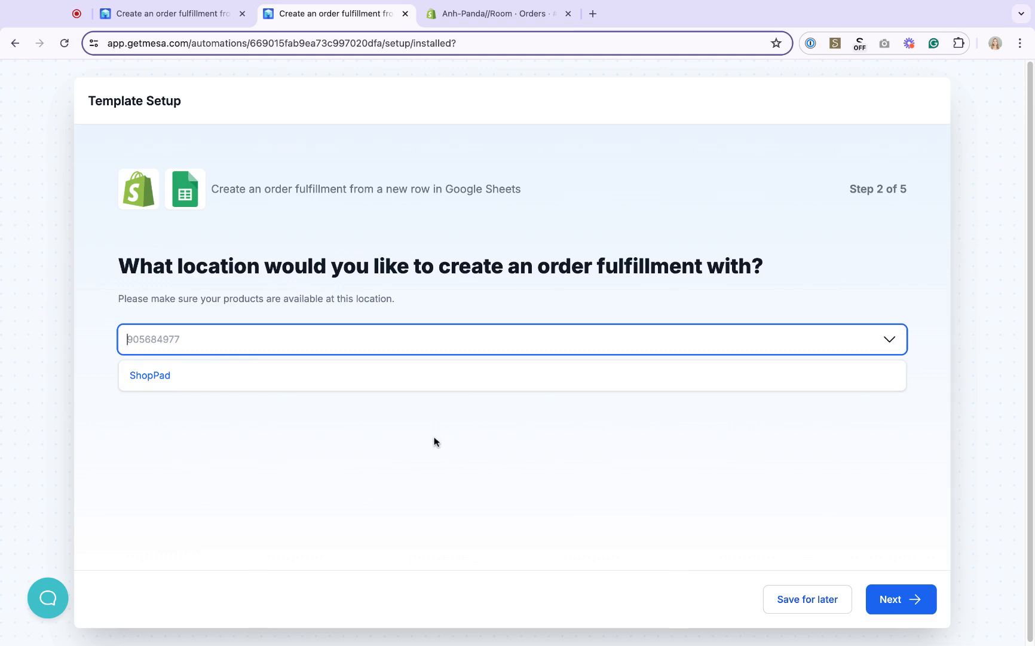
pyautogui.click(274, 373)
pyautogui.click(900, 599)
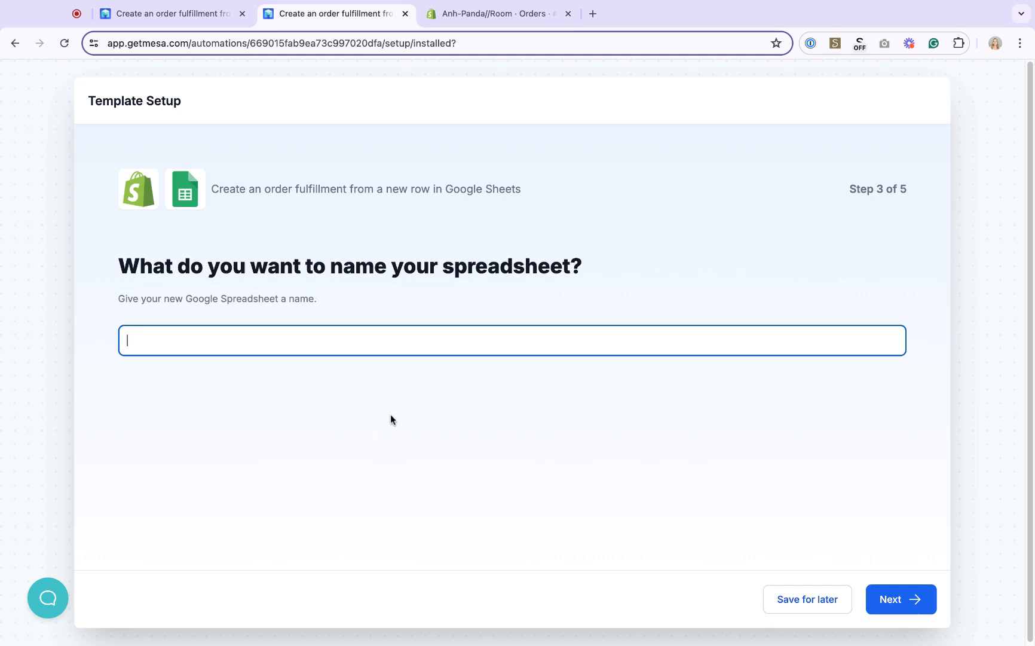
# Name the new spreadsheet Shopify Order Fulfillments and continue
pyautogui.write('Shopify Order Fulfillments')
pyautogui.click(915, 596)
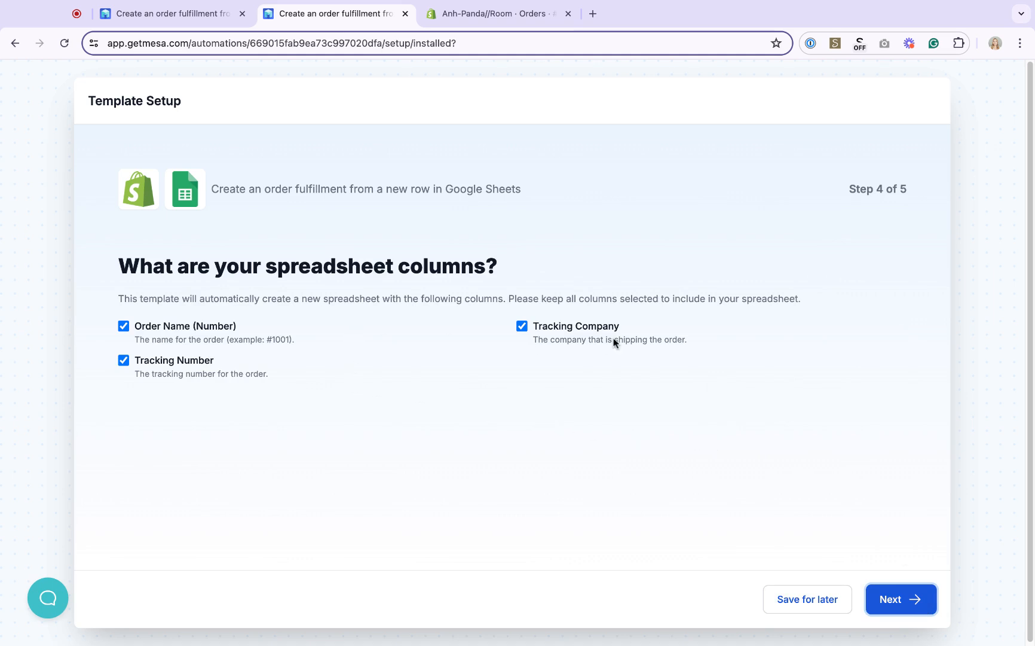
# Finish the setup with all spreadsheet columns kept and expand the Row Created trigger's configuration
pyautogui.click(921, 611)
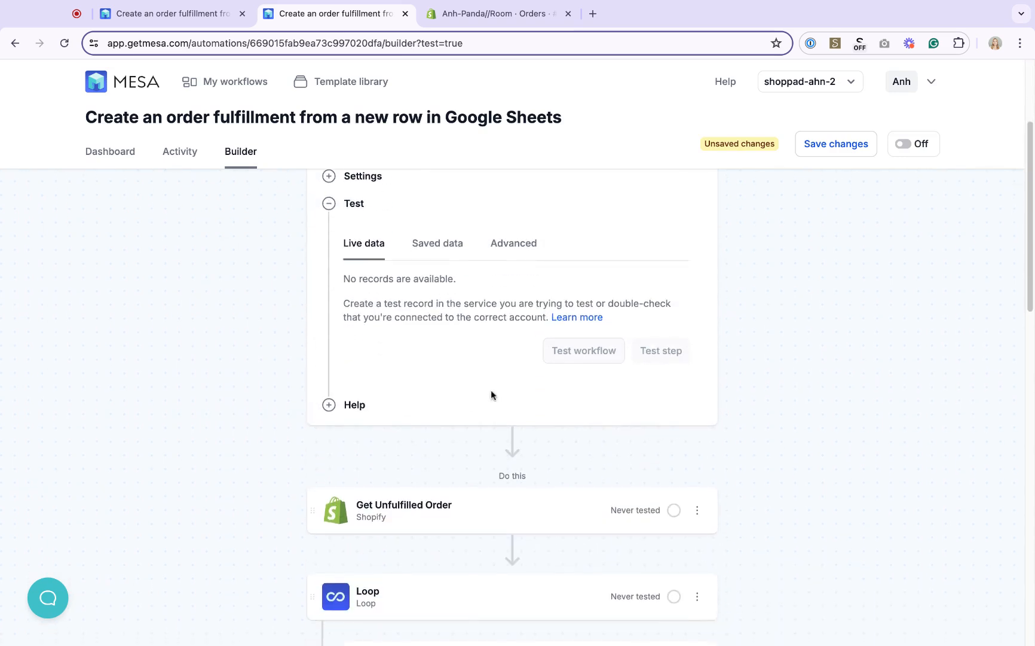
pyautogui.scroll(3, 826, 399)
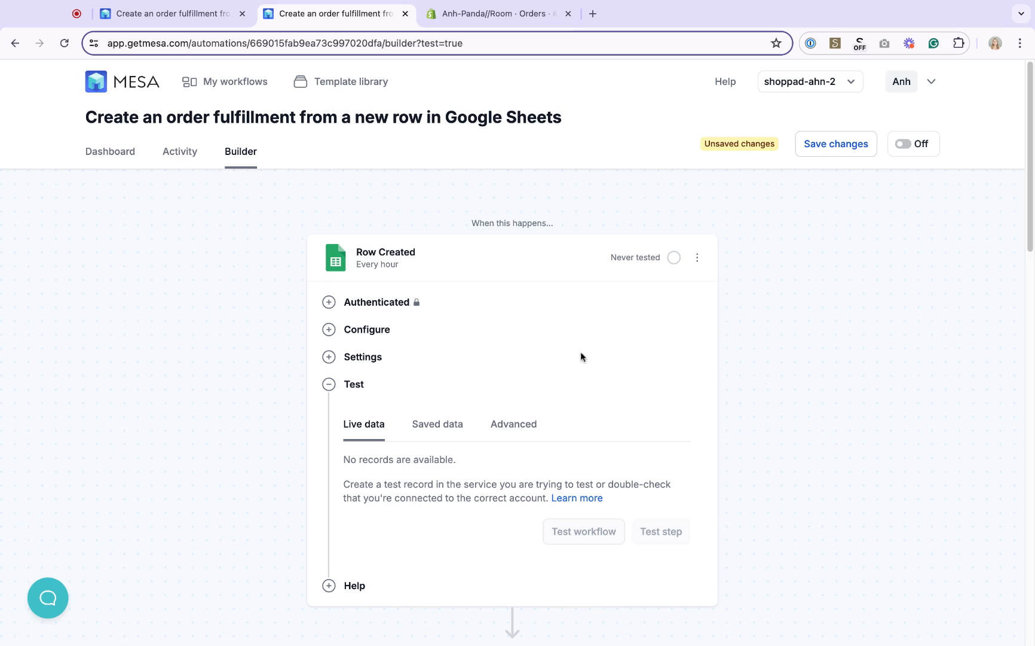
pyautogui.click(464, 336)
# Review the configuration of each workflow step from the trigger through Create Order Fulfillment
pyautogui.scroll(-1, 562, 323)
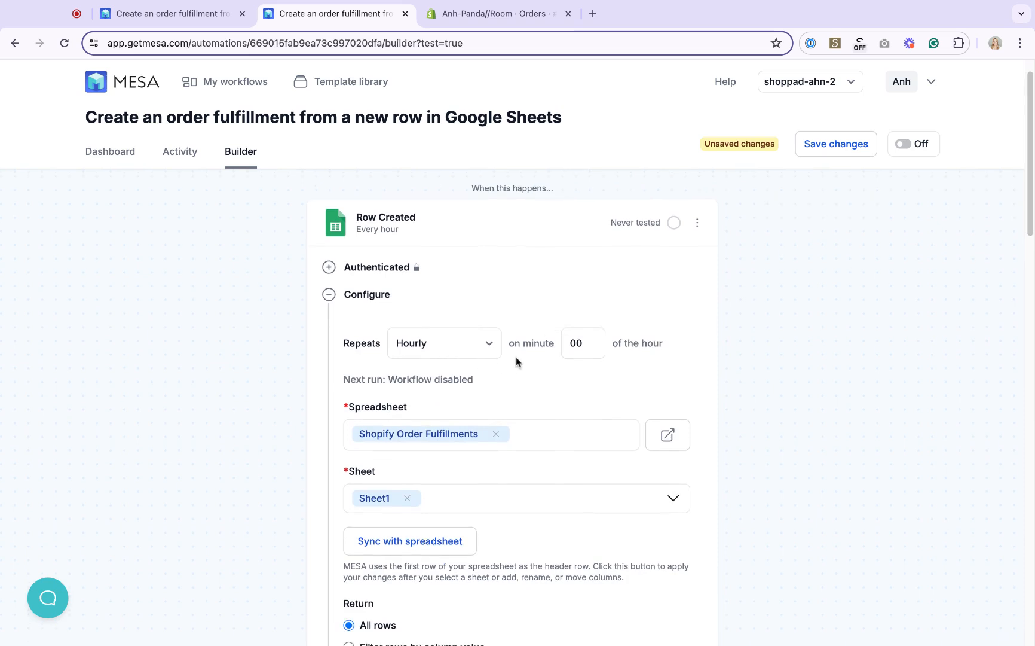
pyautogui.scroll(-15, 517, 355)
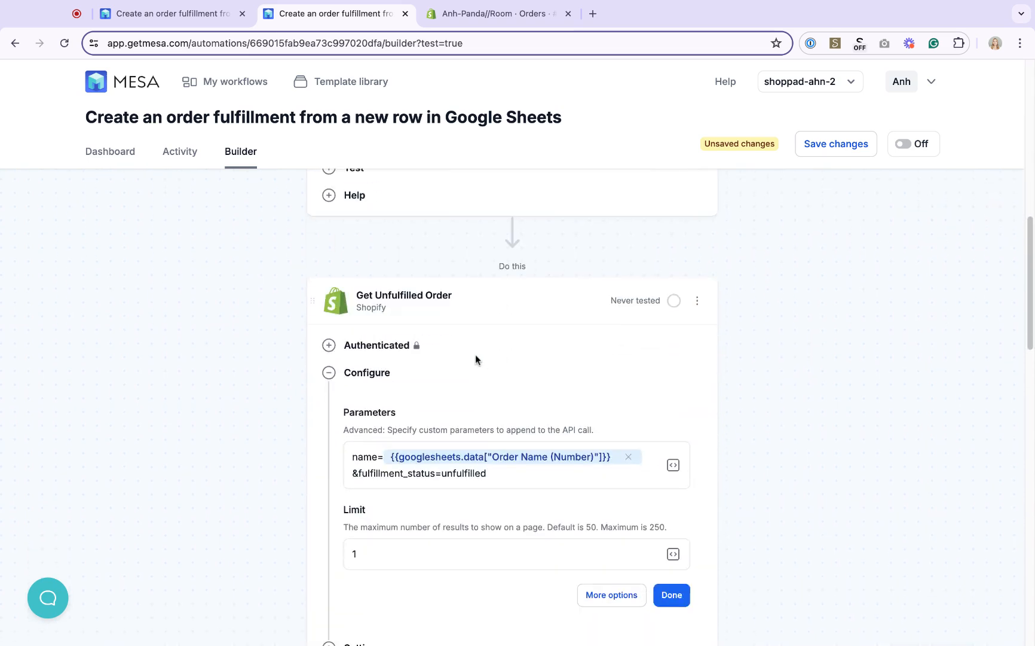
pyautogui.scroll(-2, 476, 358)
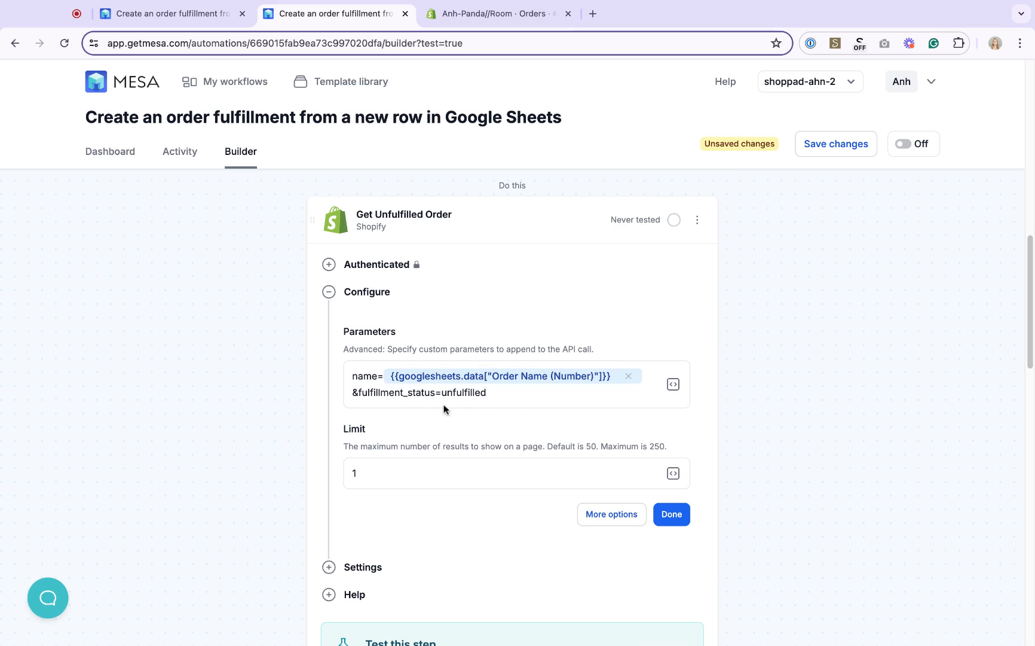
pyautogui.scroll(-2, 444, 409)
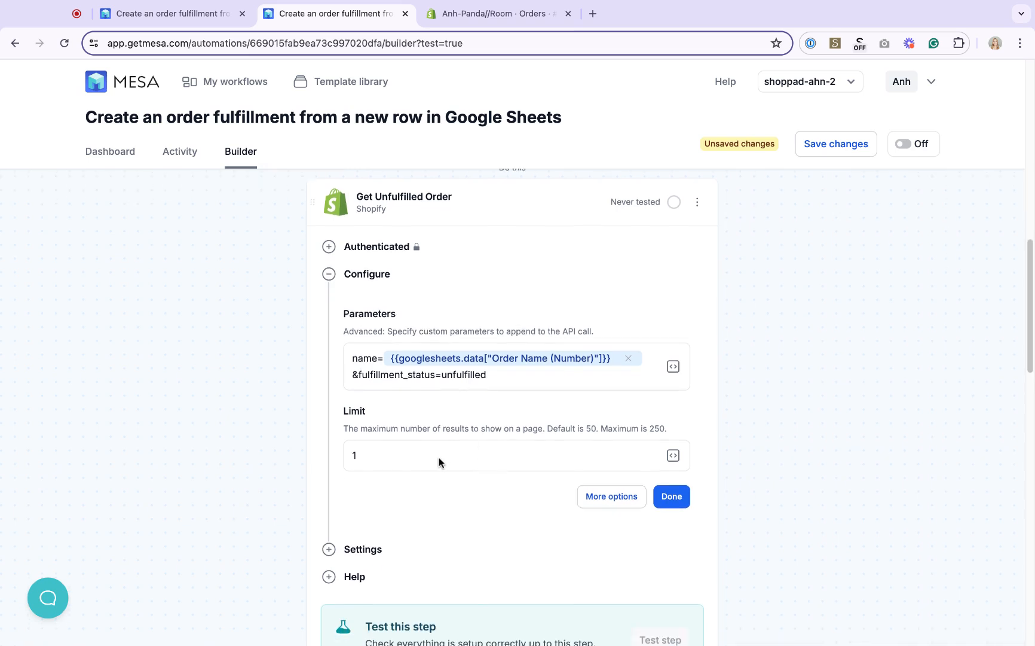
pyautogui.scroll(-5, 428, 483)
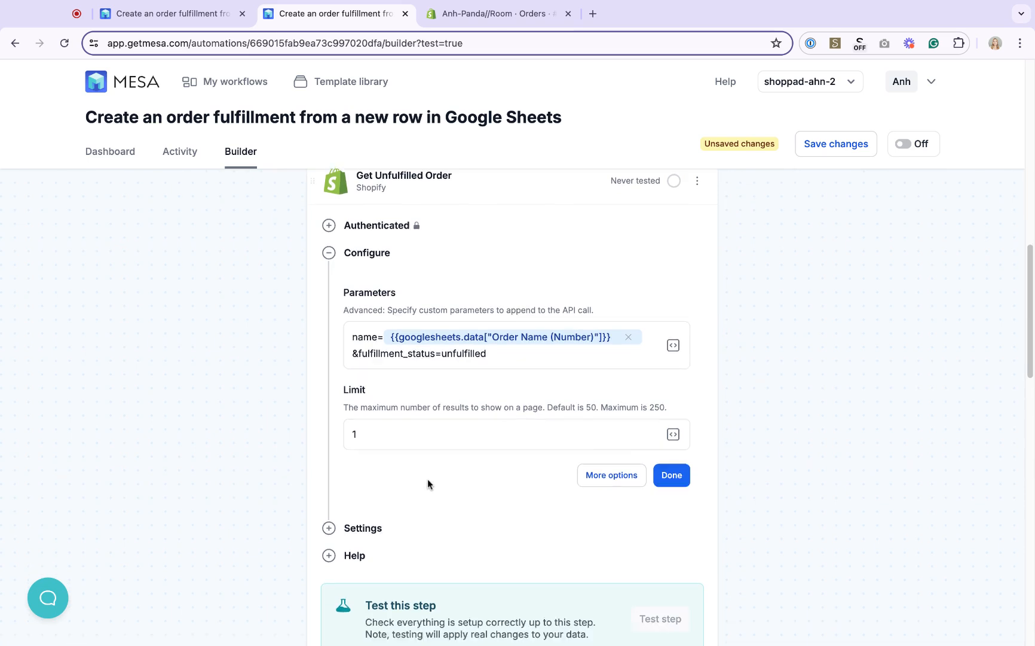
pyautogui.click(416, 517)
pyautogui.scroll(-4, 422, 495)
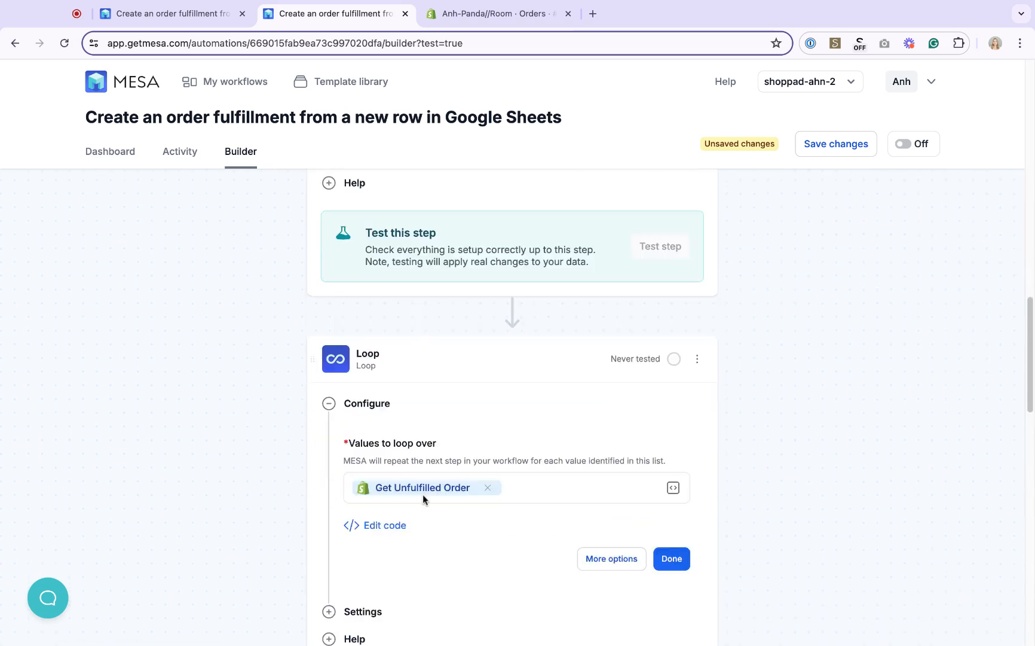
pyautogui.scroll(-5, 422, 494)
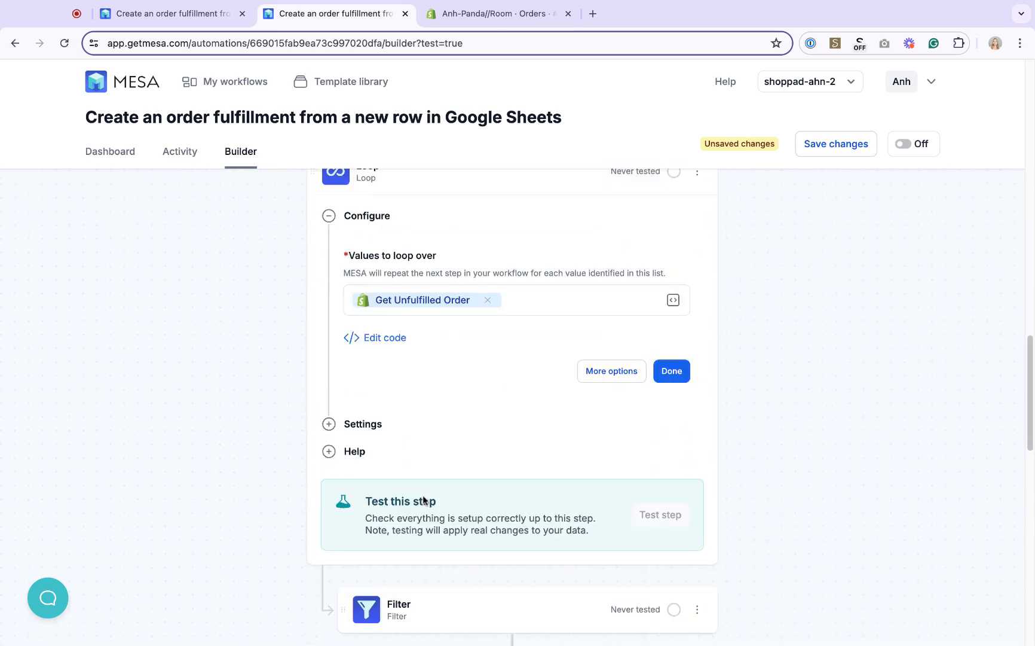
pyautogui.click(436, 476)
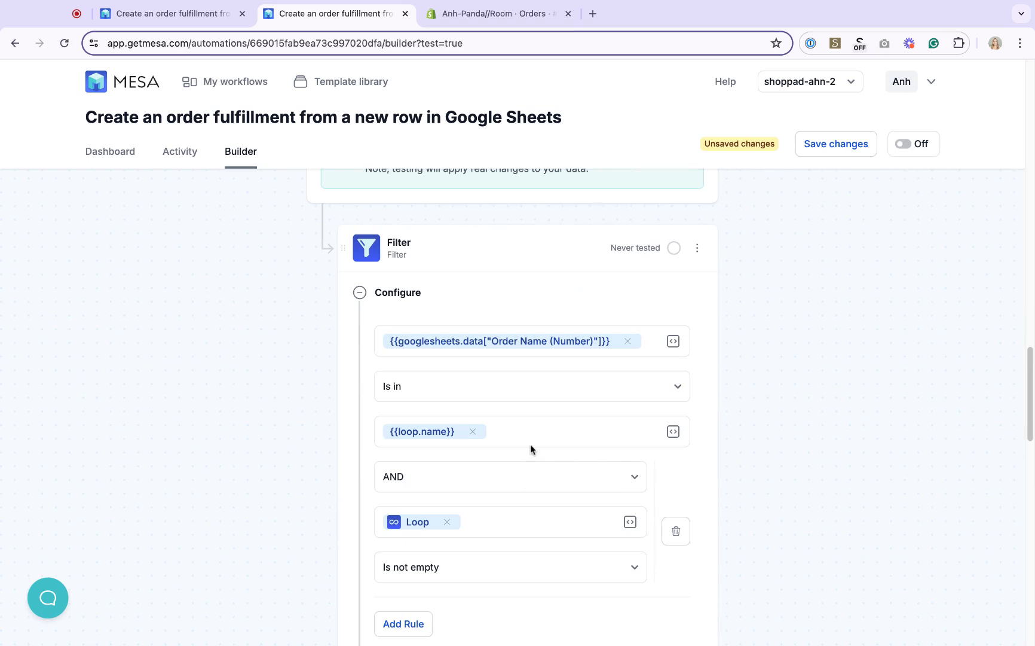
pyautogui.scroll(-6, 520, 406)
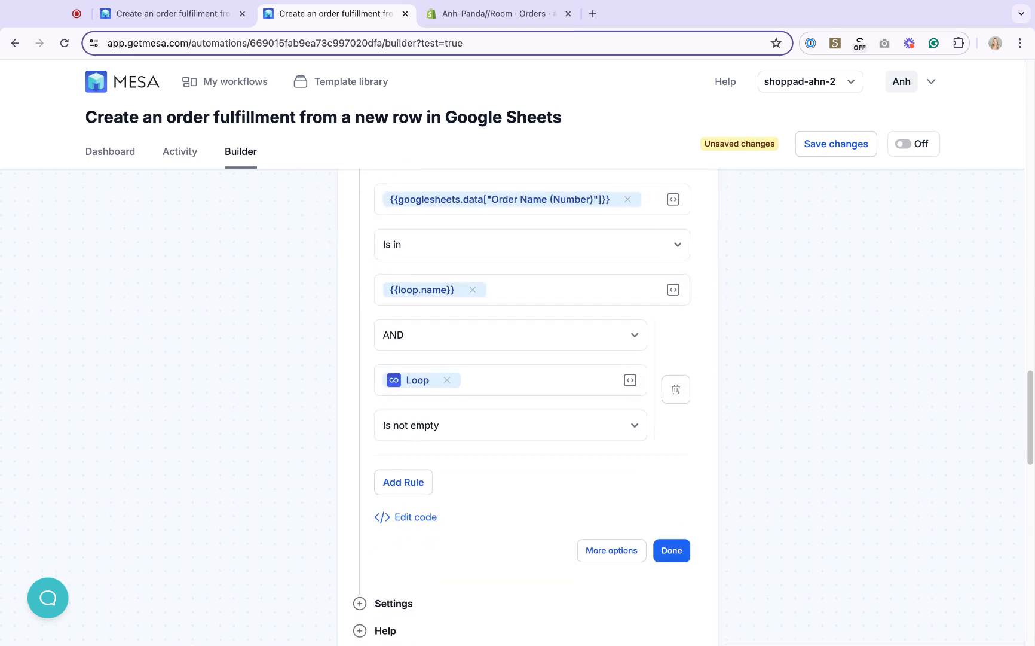
pyautogui.scroll(-4, 485, 421)
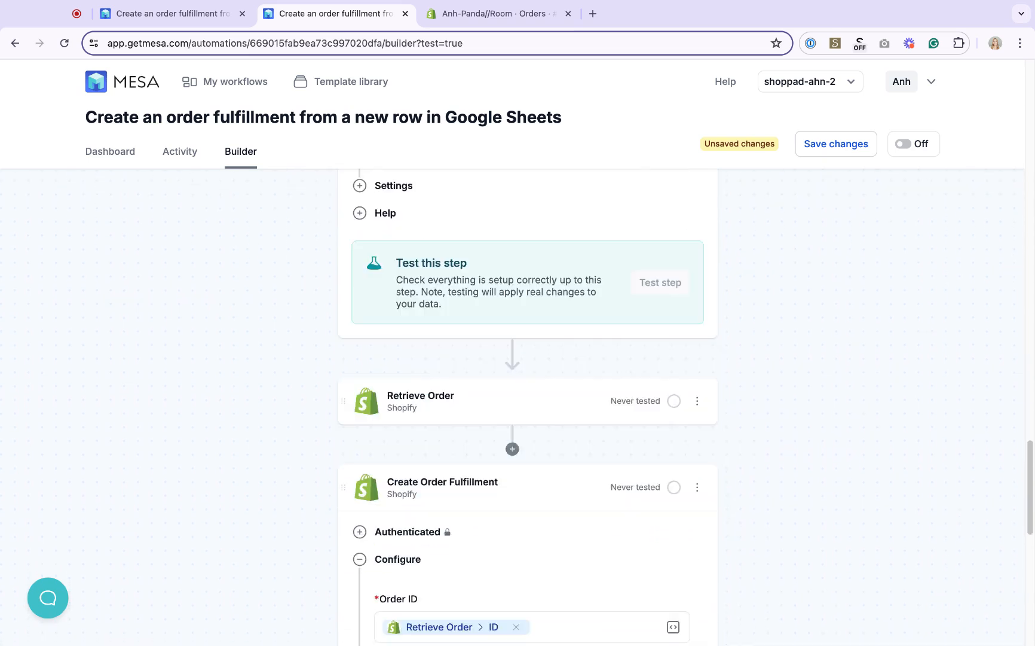
pyautogui.click(485, 421)
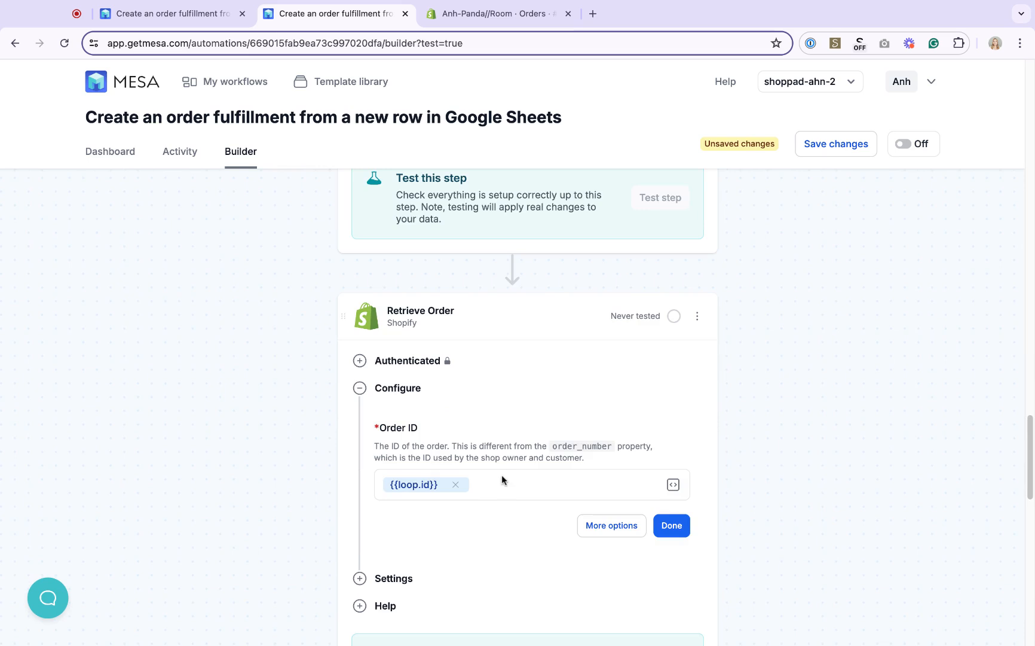
pyautogui.scroll(-4, 501, 475)
pyautogui.scroll(-5, 501, 478)
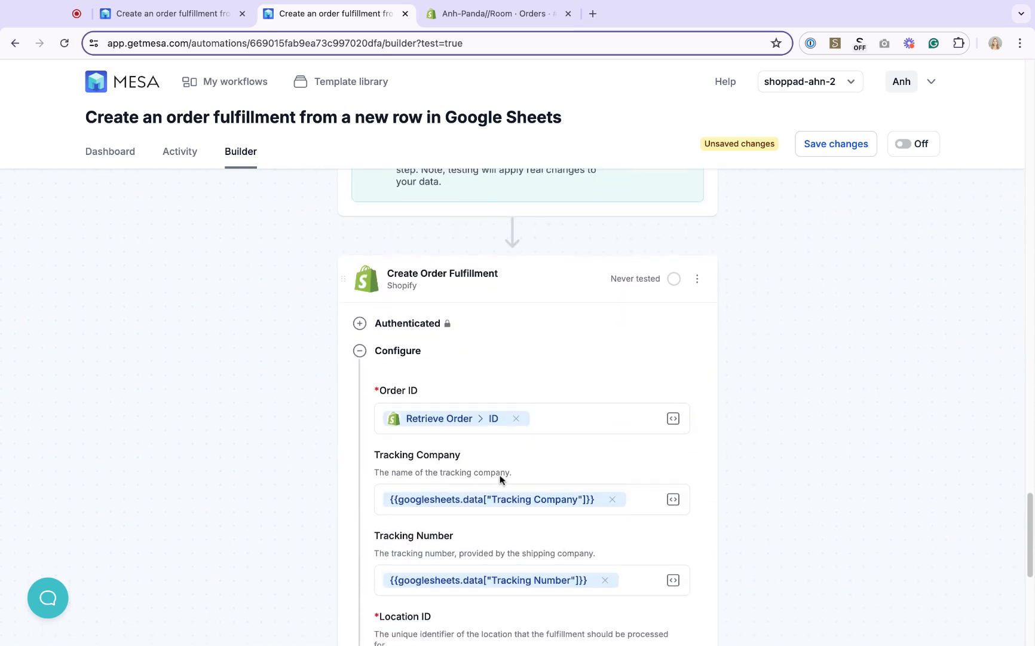
pyautogui.scroll(-1, 500, 477)
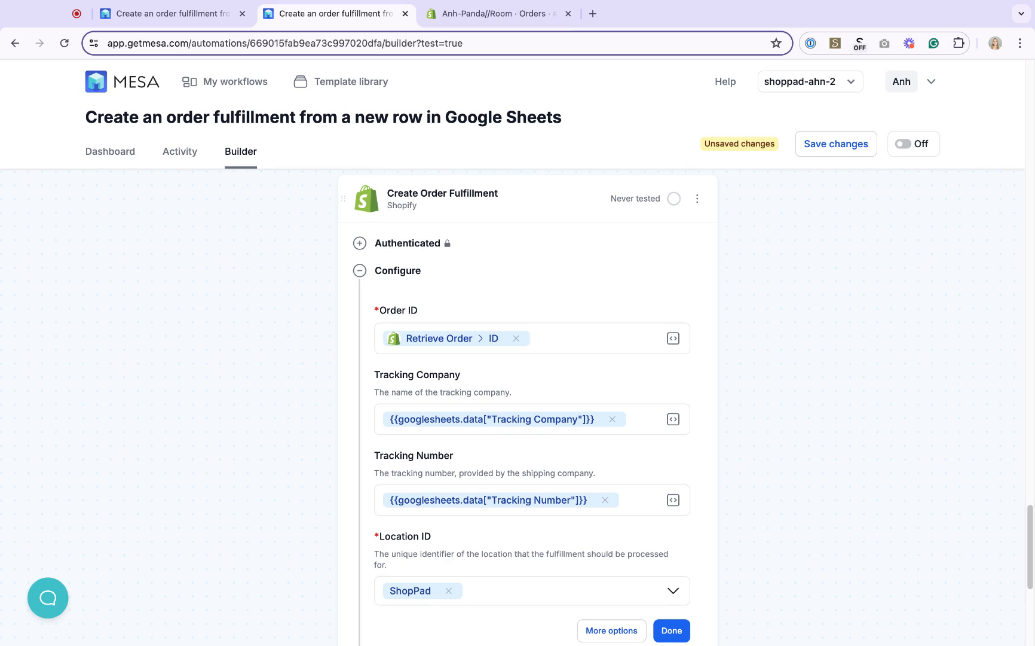
pyautogui.scroll(-1, 494, 529)
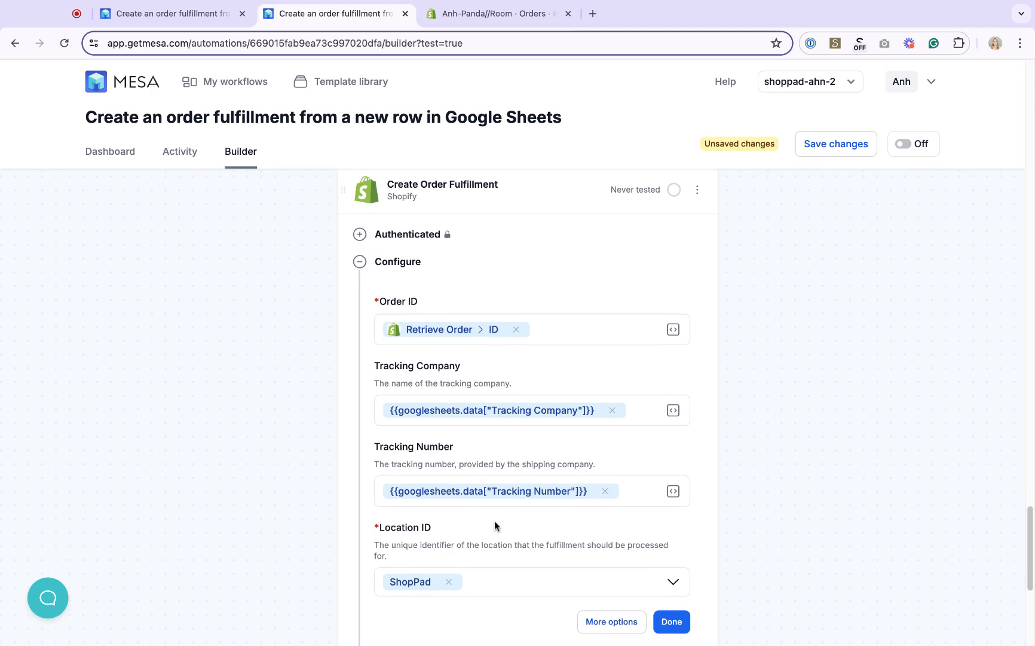
pyautogui.scroll(20, 638, 450)
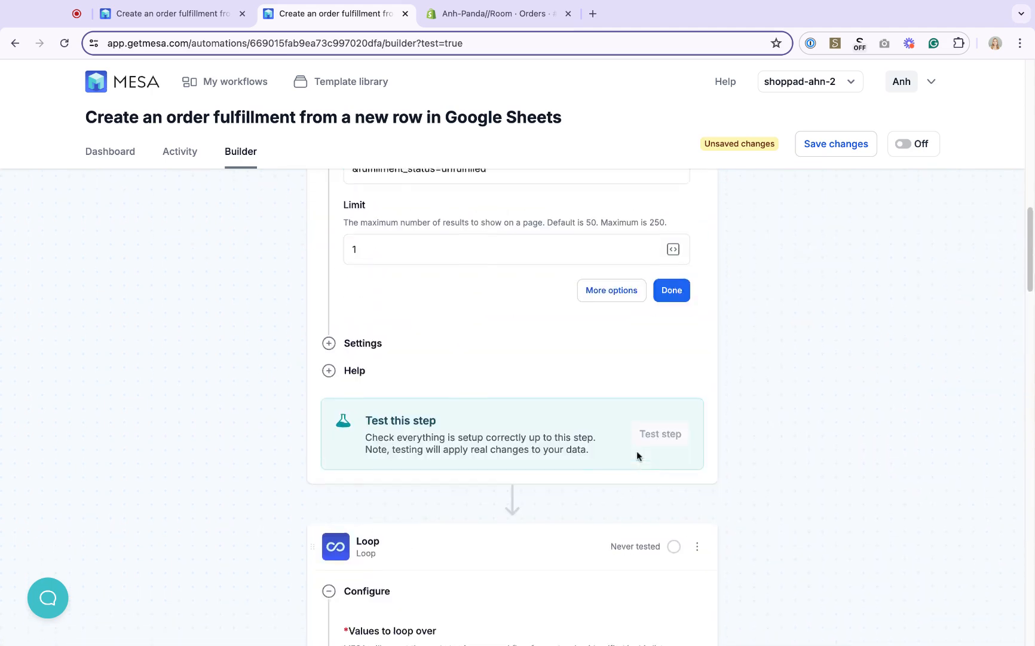
pyautogui.scroll(-1, 634, 443)
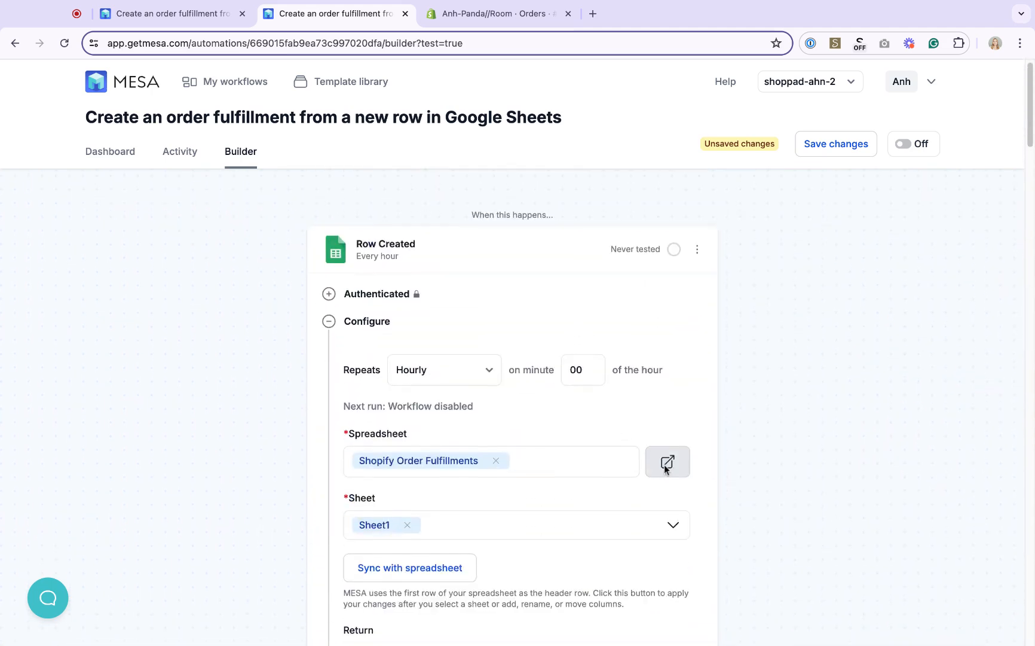
# Open the linked spreadsheet and compare it with the unfulfilled order in the Shopify admin
pyautogui.click(665, 466)
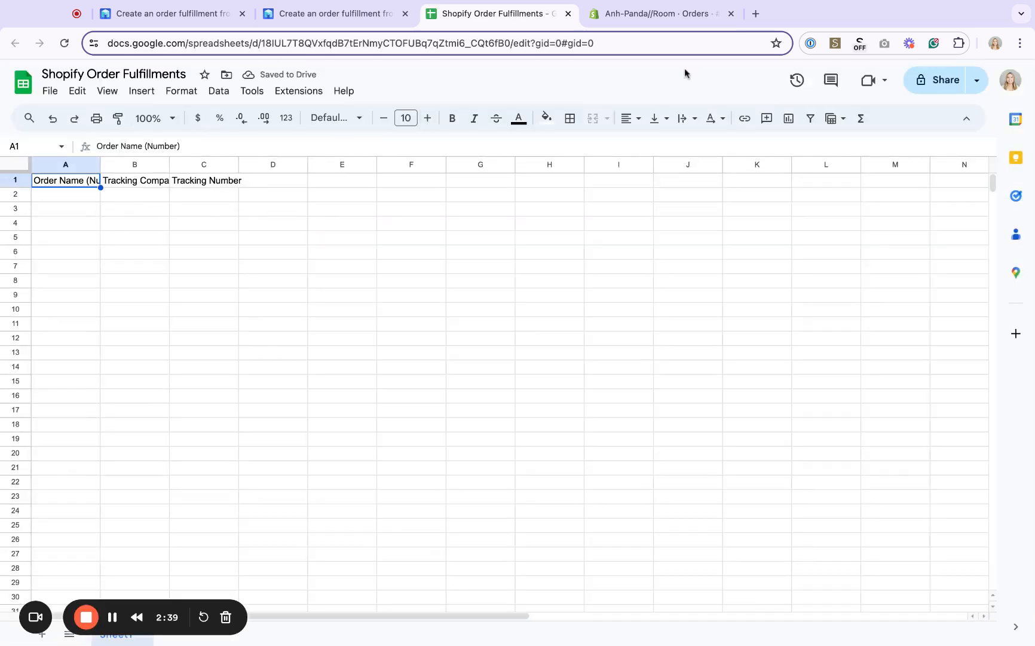
pyautogui.click(676, 18)
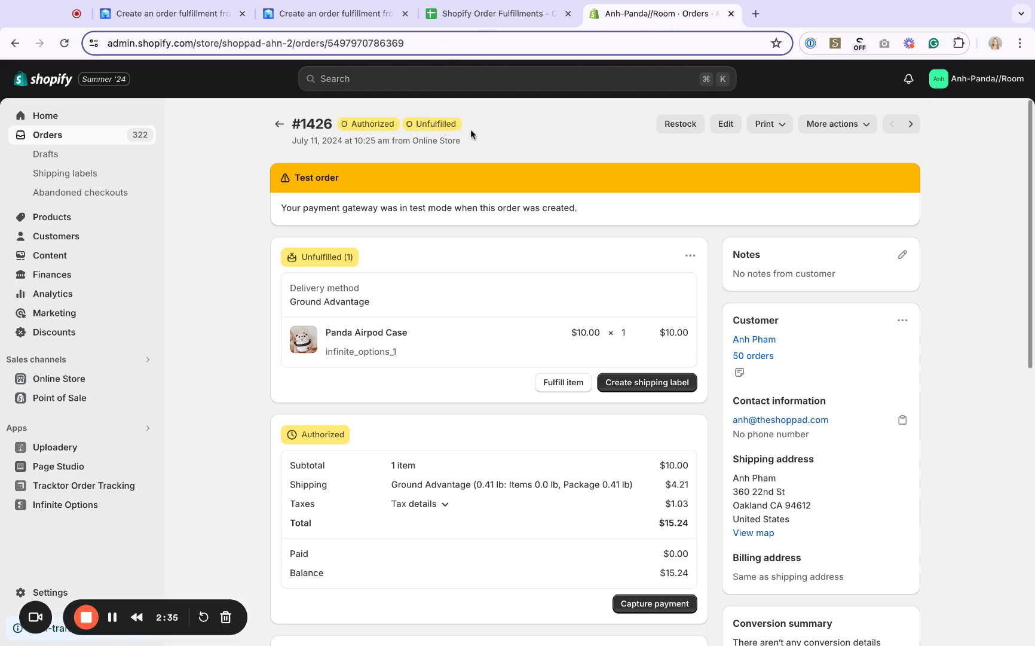
pyautogui.click(496, 14)
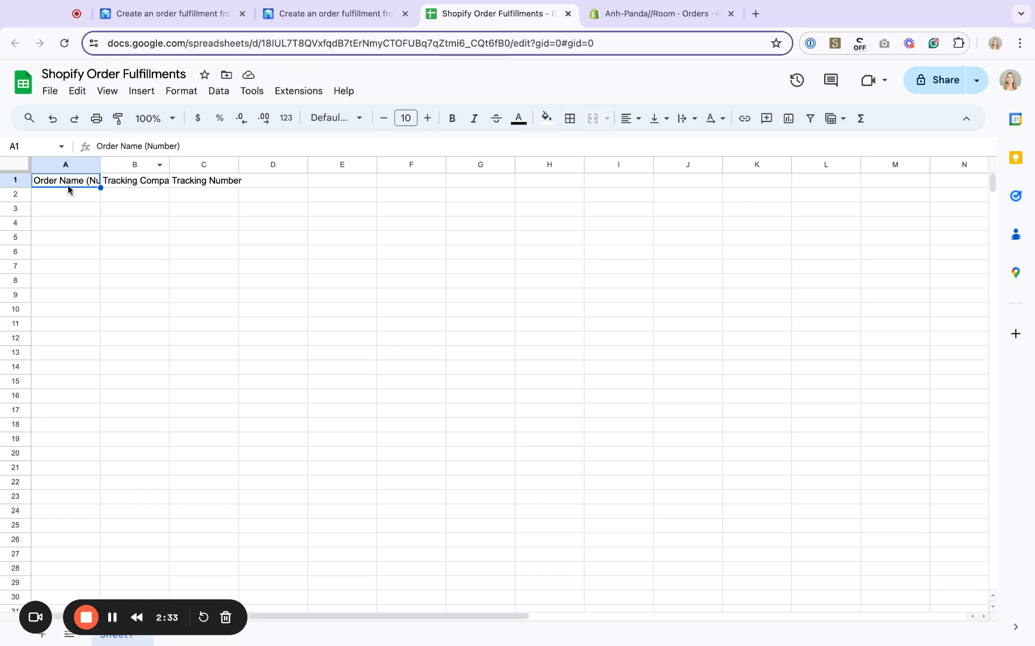
# Fill row 2 with the order's number, USPS as tracking company, and the pasted tracking number
pyautogui.click(70, 195)
pyautogui.write('#1426')
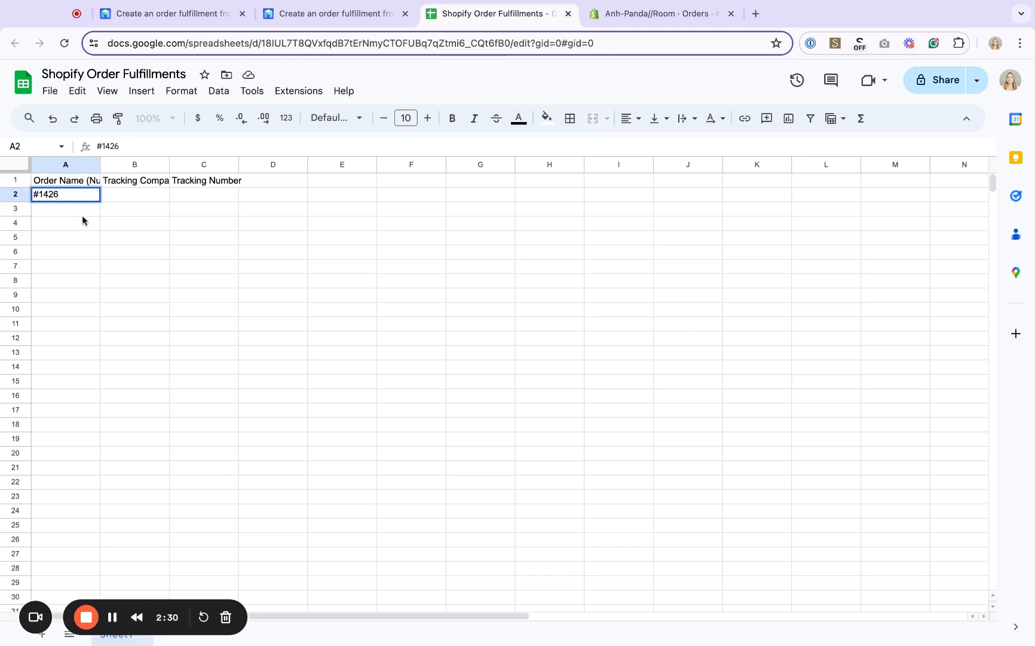
pyautogui.click(125, 194)
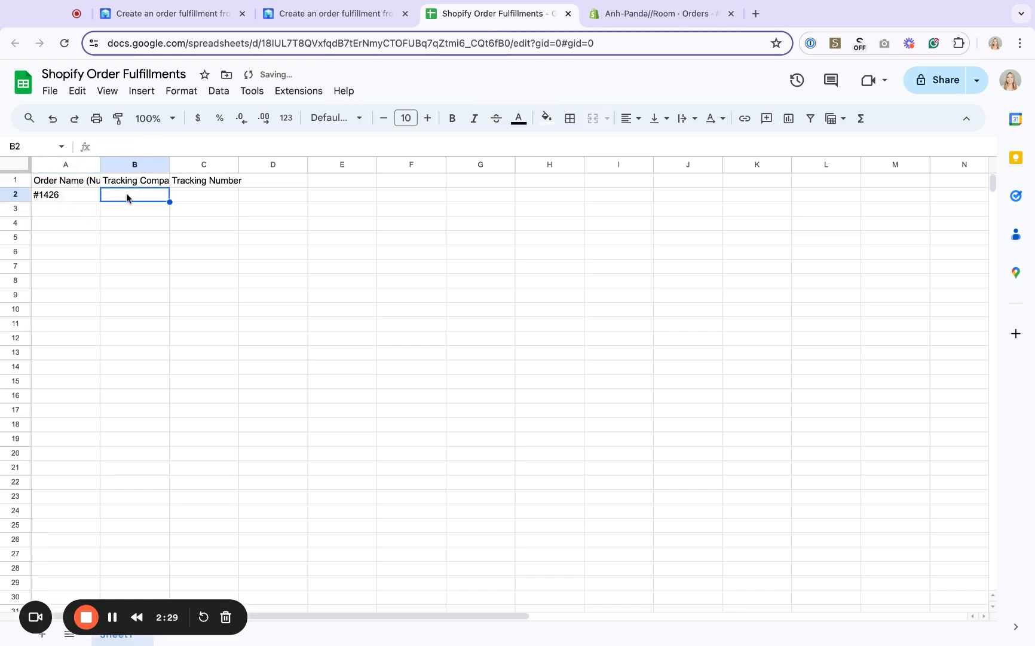
pyautogui.write('USPS')
pyautogui.click(225, 198)
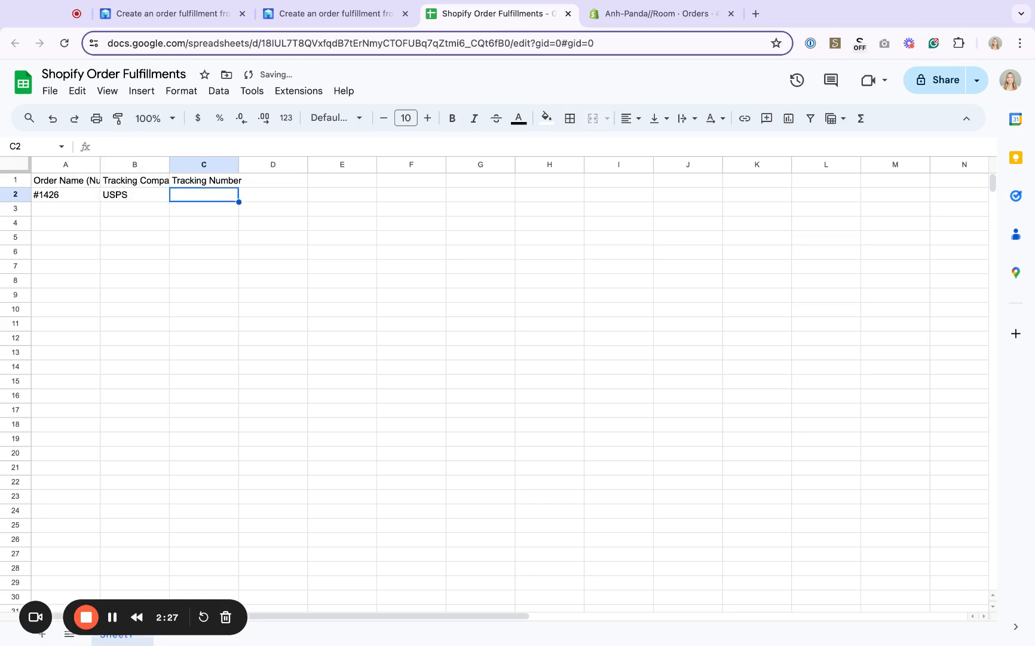
pyautogui.press('super+v')
pyautogui.click(204, 212)
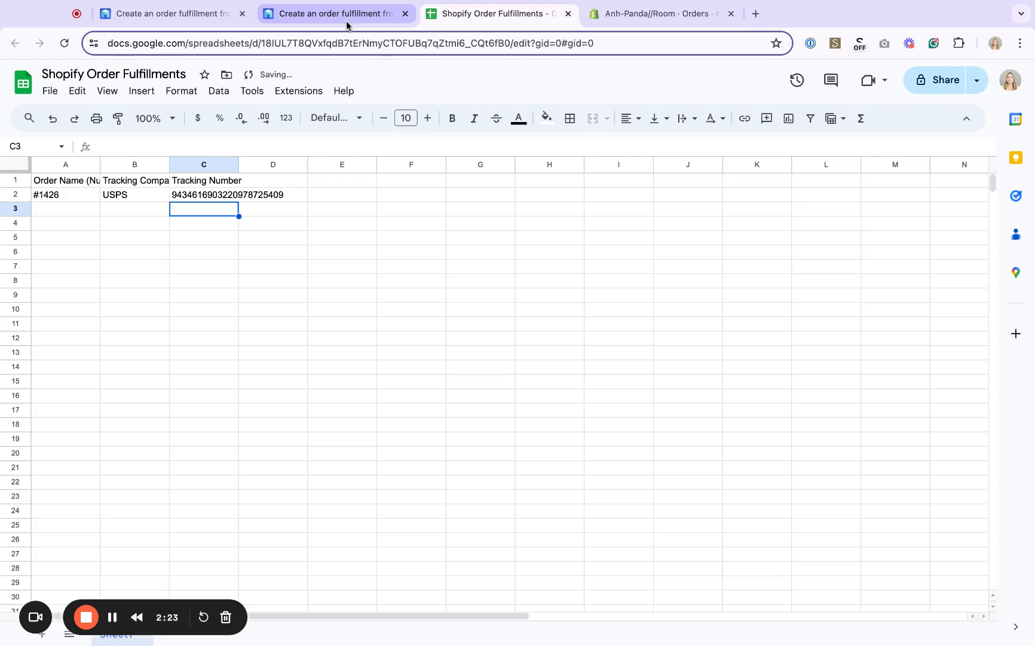
# Save the workflow changes and open the trigger's test section to load the new row
pyautogui.click(346, 18)
pyautogui.click(834, 149)
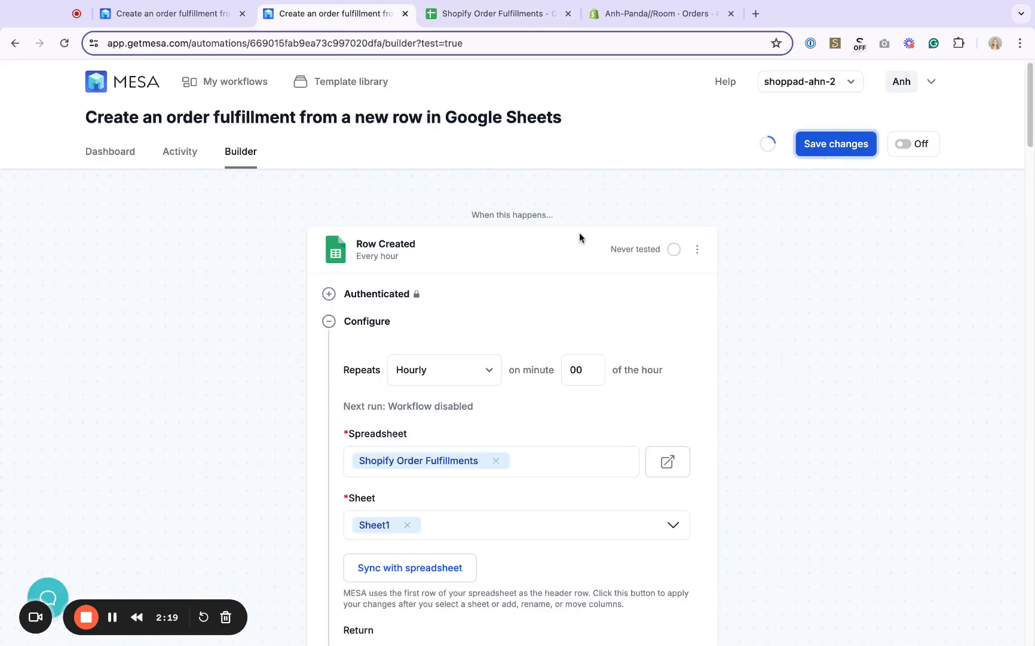
pyautogui.scroll(-5, 546, 215)
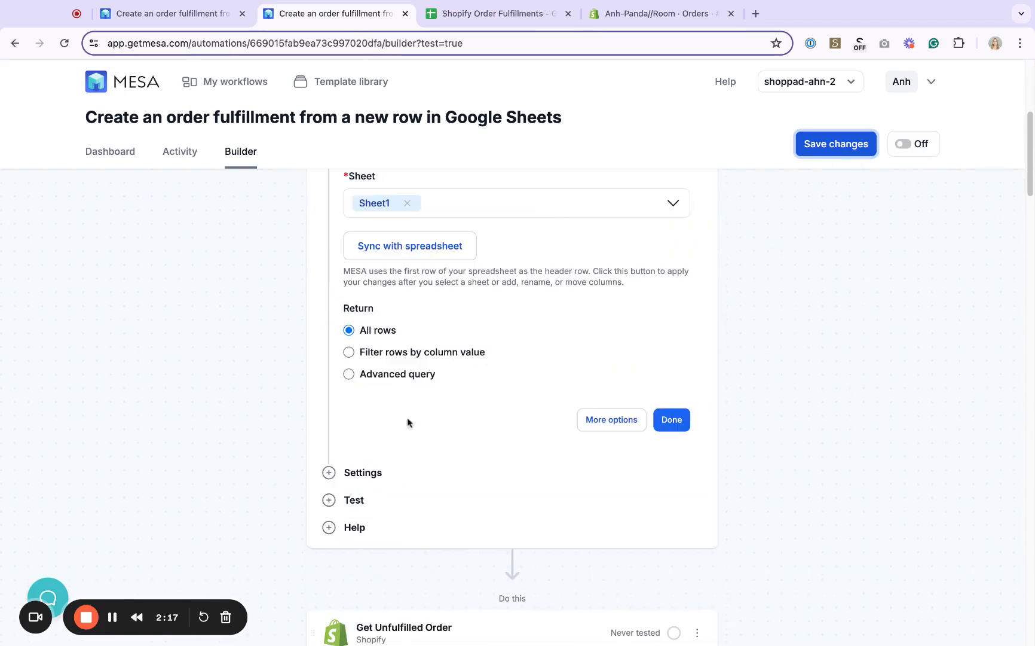
pyautogui.click(353, 497)
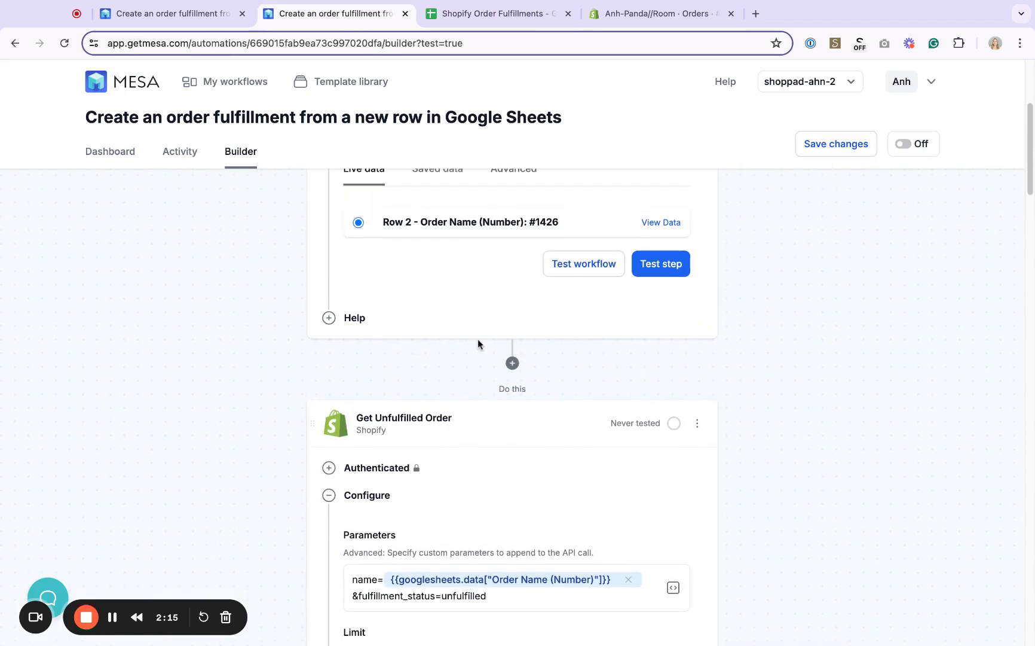
# Open the workflow's Activity page
pyautogui.scroll(2, 477, 344)
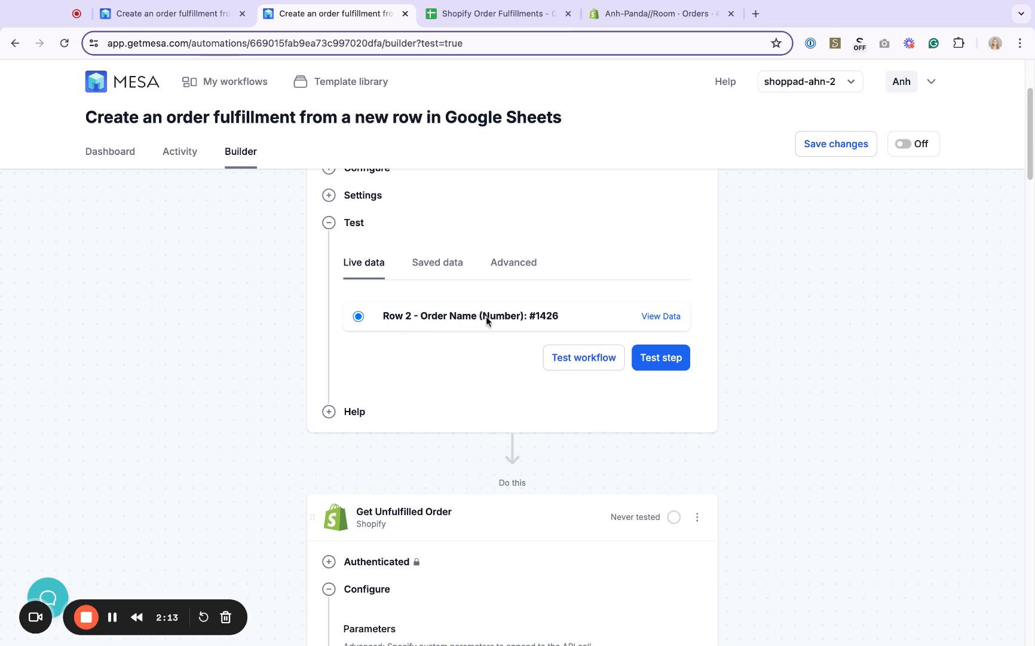
pyautogui.scroll(1, 614, 317)
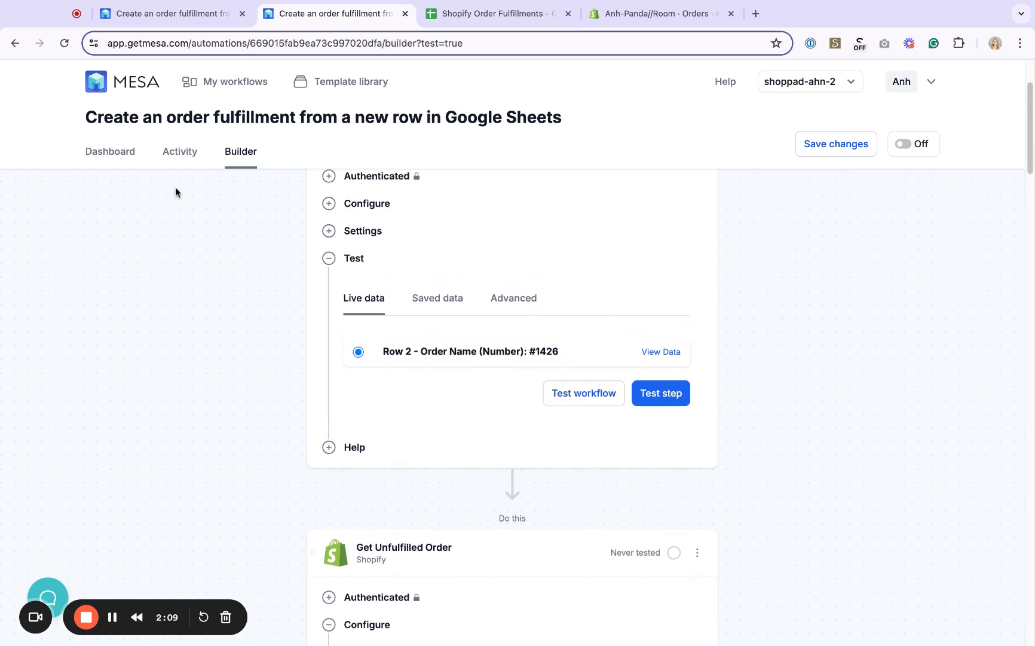
pyautogui.click(168, 155)
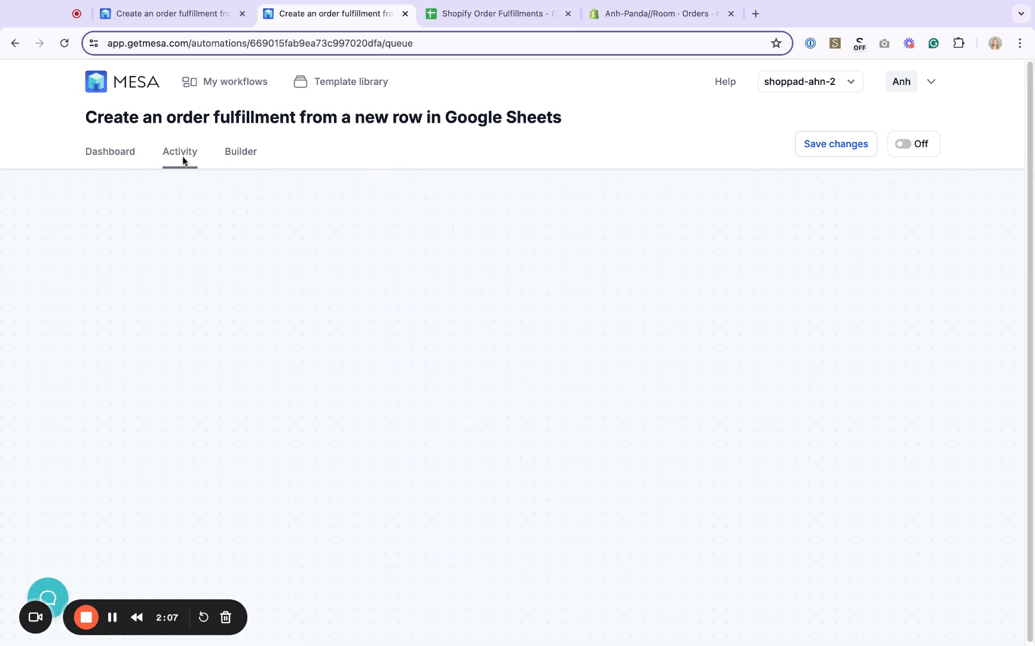
# Return to the builder, save the workflow changes, and run a full workflow test on the row 2 record for order #1426
pyautogui.click(911, 521)
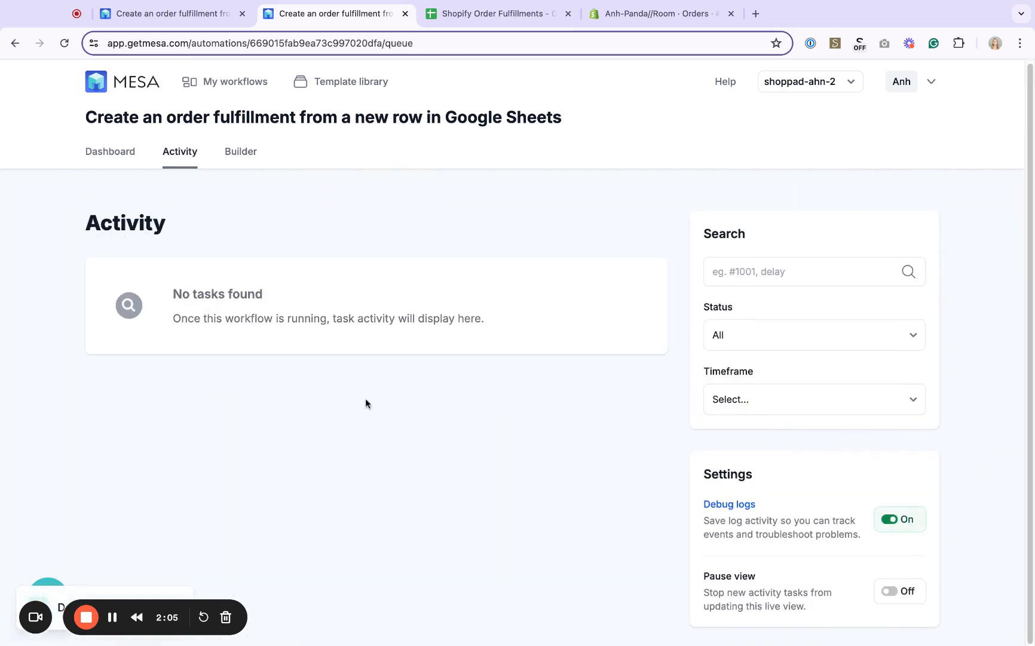
pyautogui.click(240, 153)
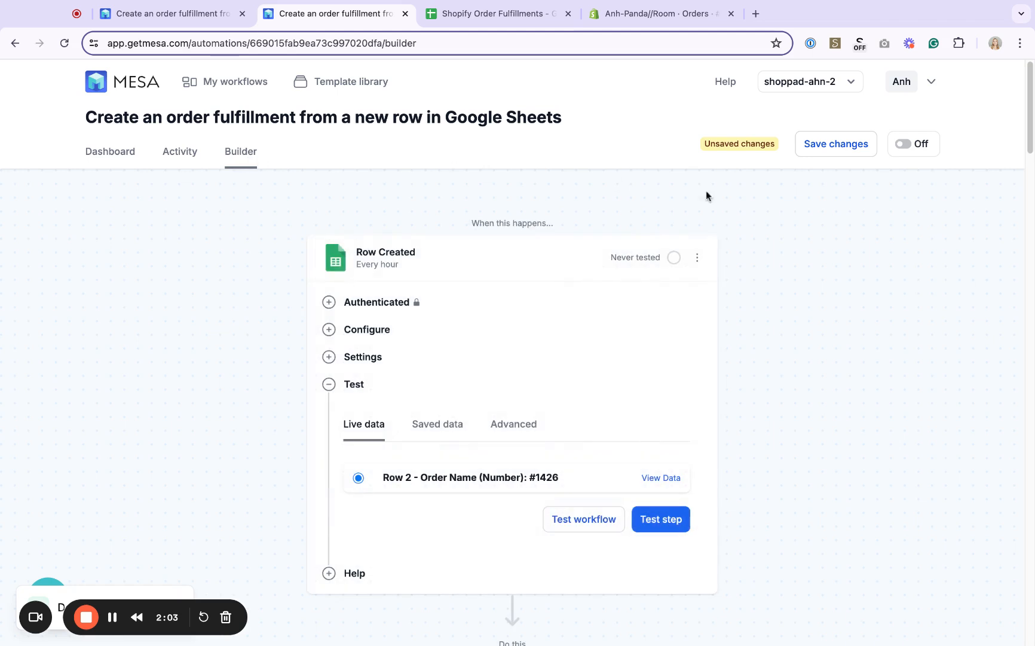
pyautogui.scroll(-1, 783, 224)
pyautogui.click(816, 148)
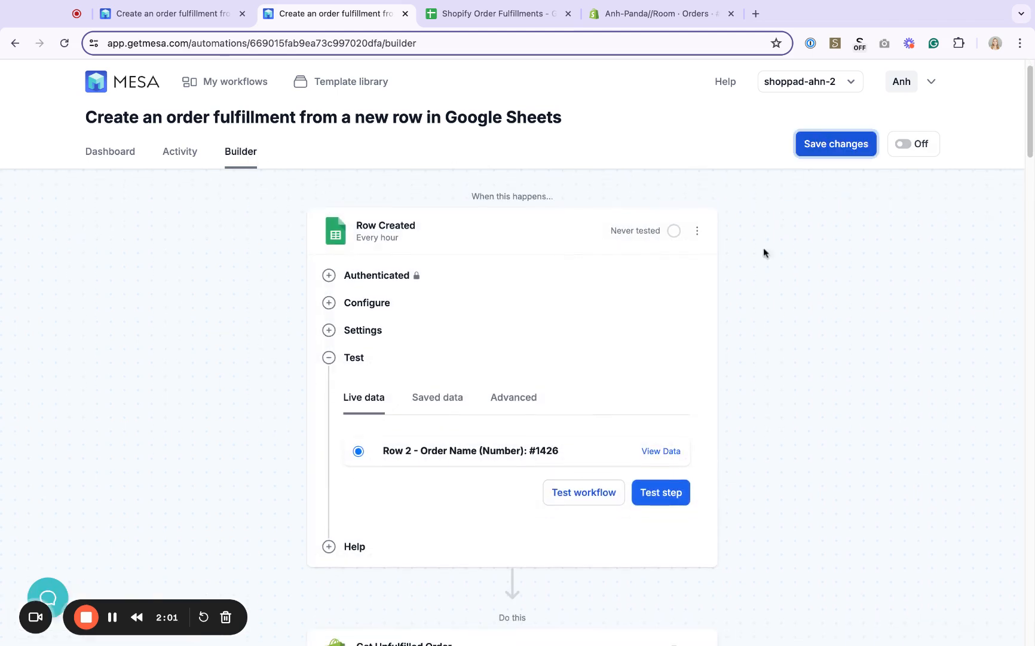
pyautogui.scroll(-1, 508, 515)
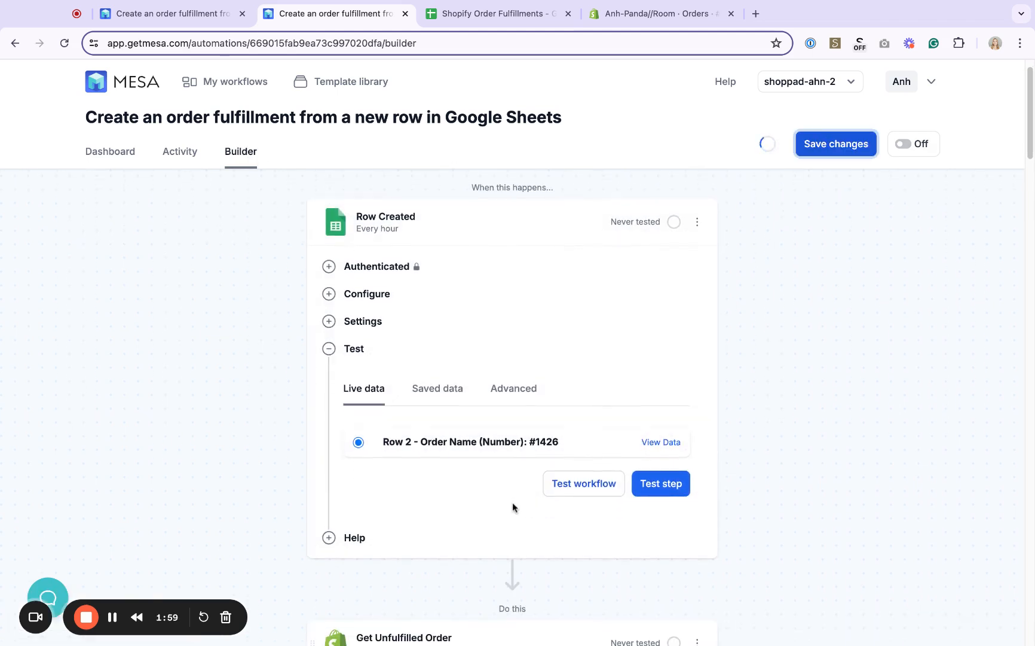
pyautogui.click(575, 485)
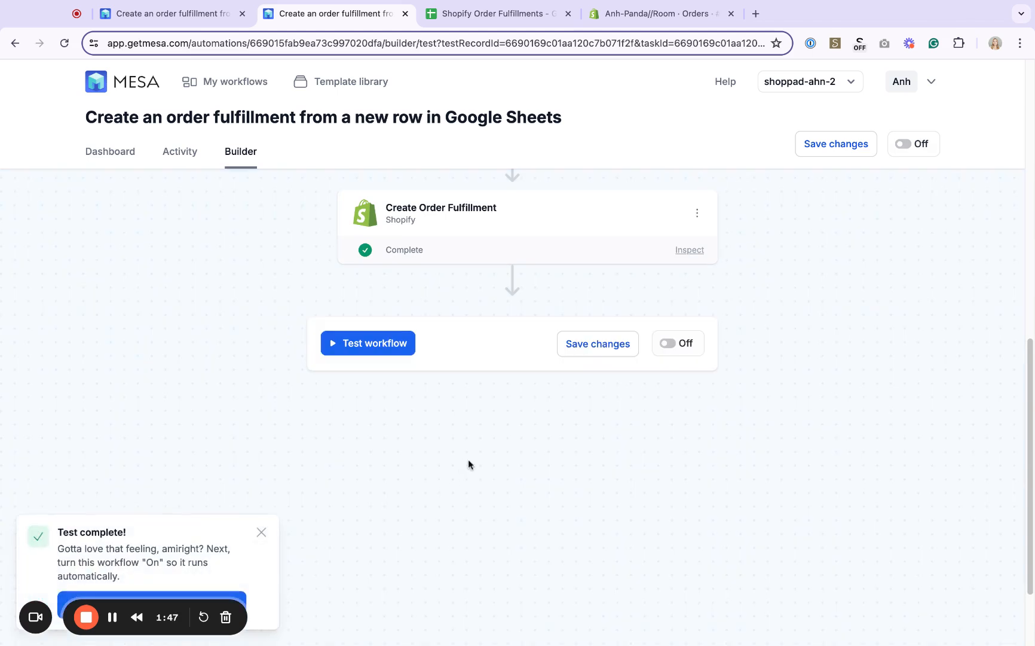
# Switch to the Shopify order and examine its fulfillment details and the MESA entry in the order timeline
pyautogui.click(667, 17)
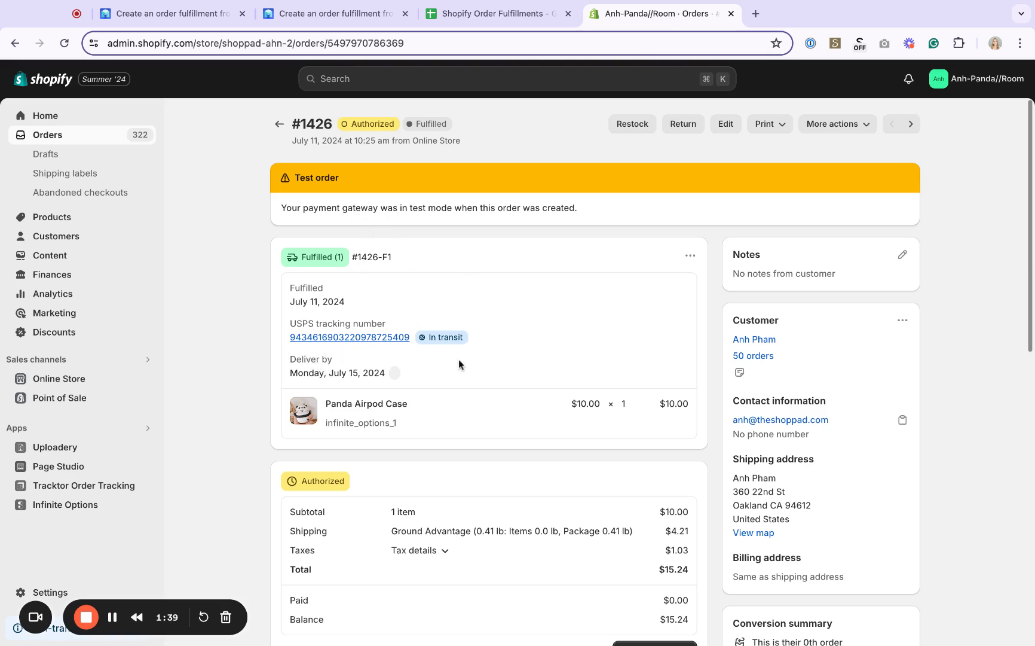
pyautogui.scroll(-10, 460, 362)
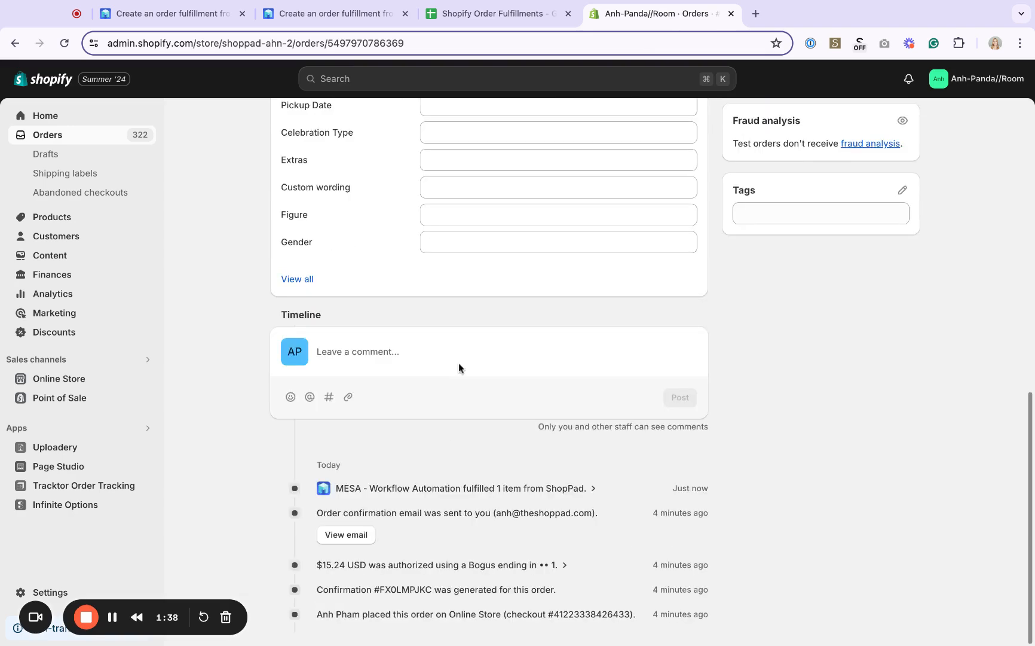
pyautogui.click(412, 487)
pyautogui.scroll(-1, 489, 465)
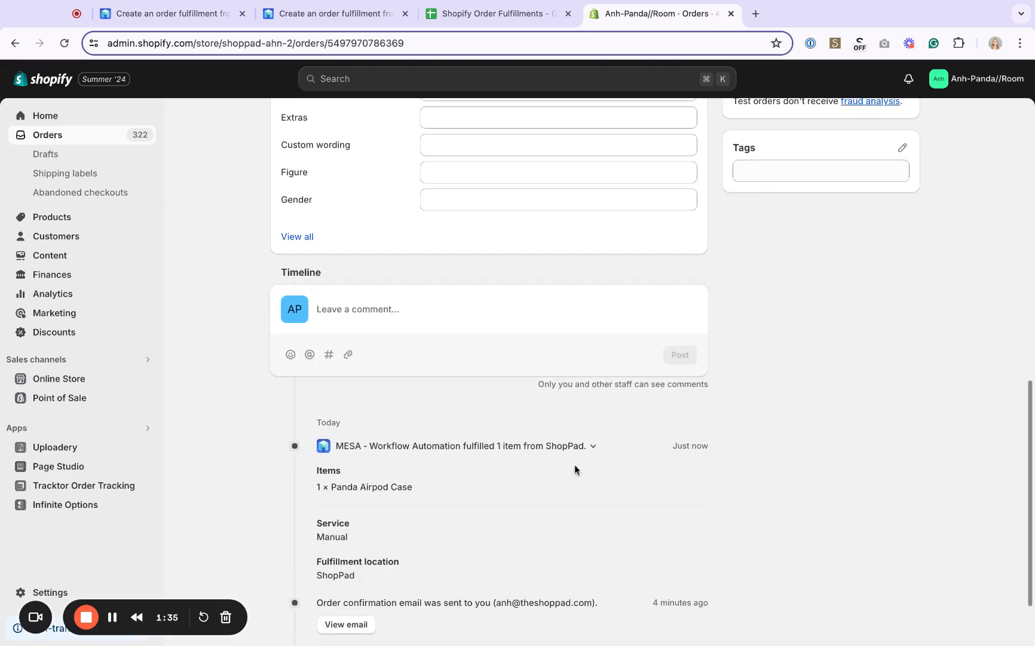
pyautogui.scroll(1, 681, 458)
pyautogui.scroll(15, 679, 457)
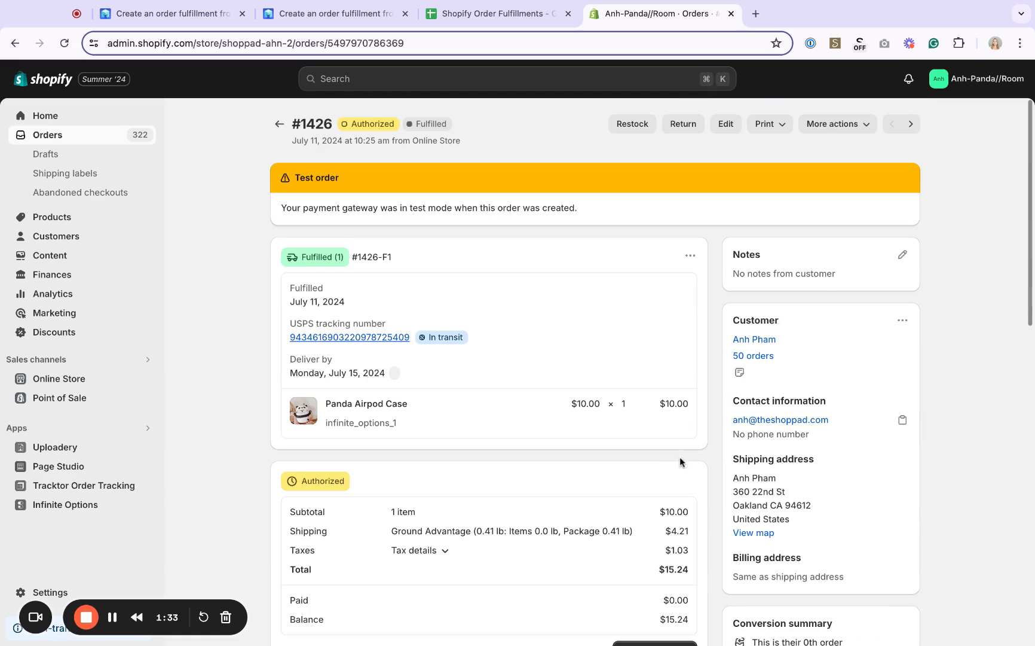
# Open the order's shipment tracking page and review the package's delivery status and tracking events
pyautogui.click(834, 123)
pyautogui.click(864, 293)
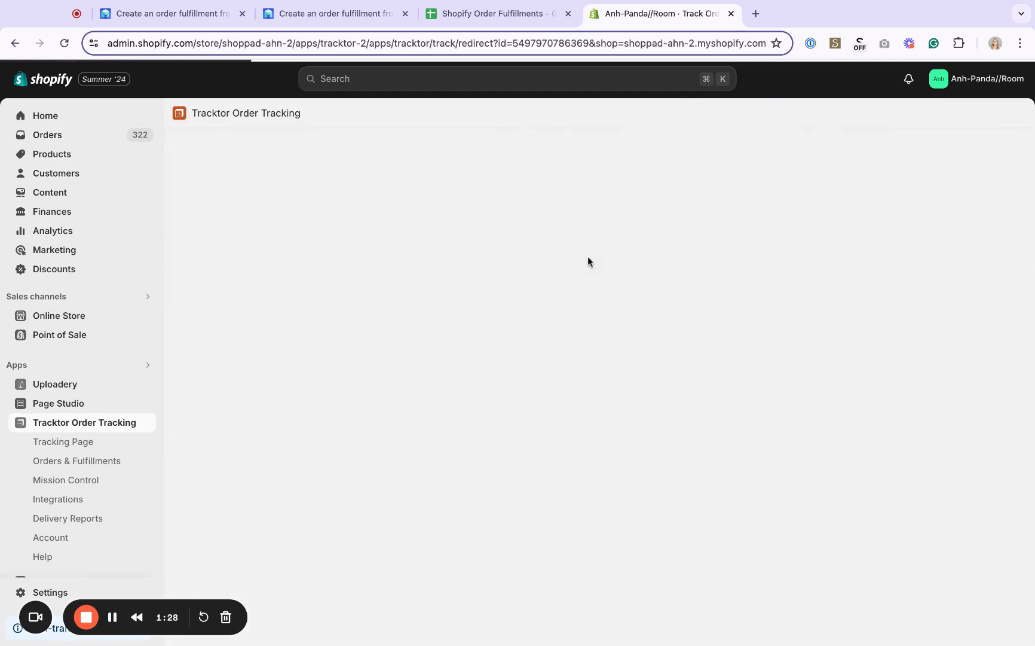
pyautogui.scroll(-1, 789, 355)
pyautogui.scroll(-2, 789, 355)
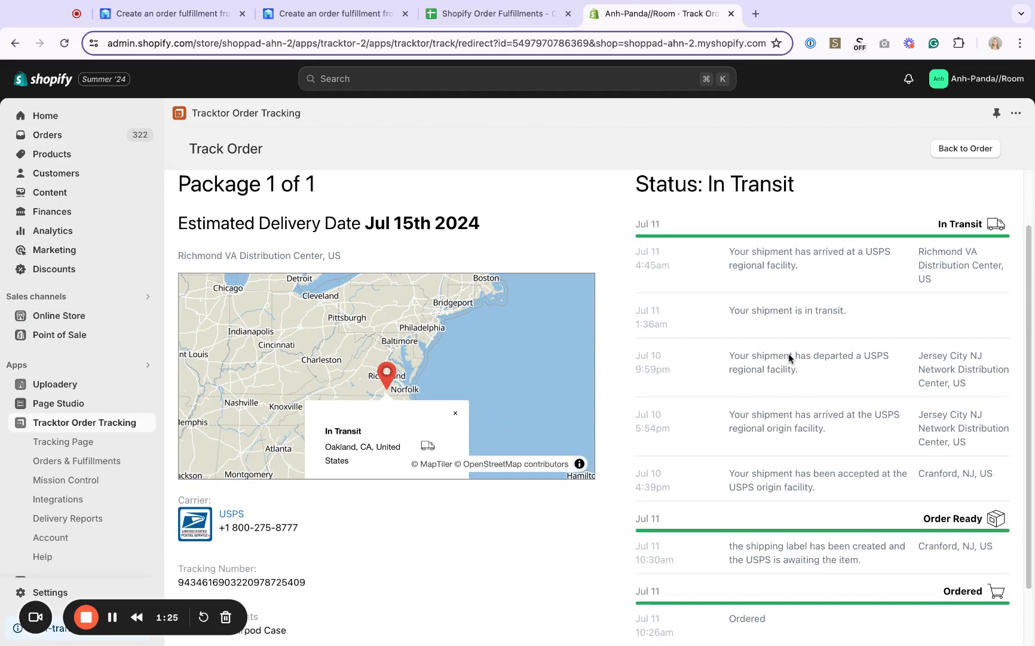